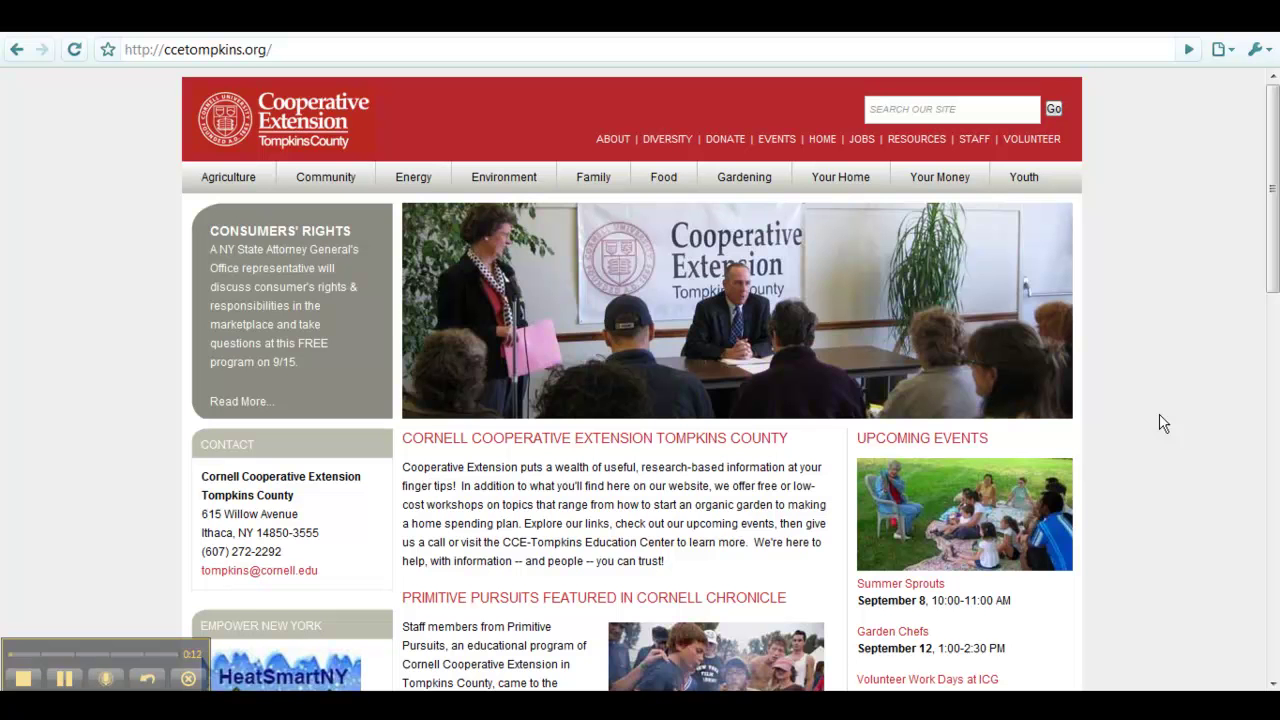
# Step: Switch from the website in the browser to Adobe Photoshop and close the blank Paint window
pyautogui.click(1160, 417)
pyautogui.hotkey('alt', 'Tab')
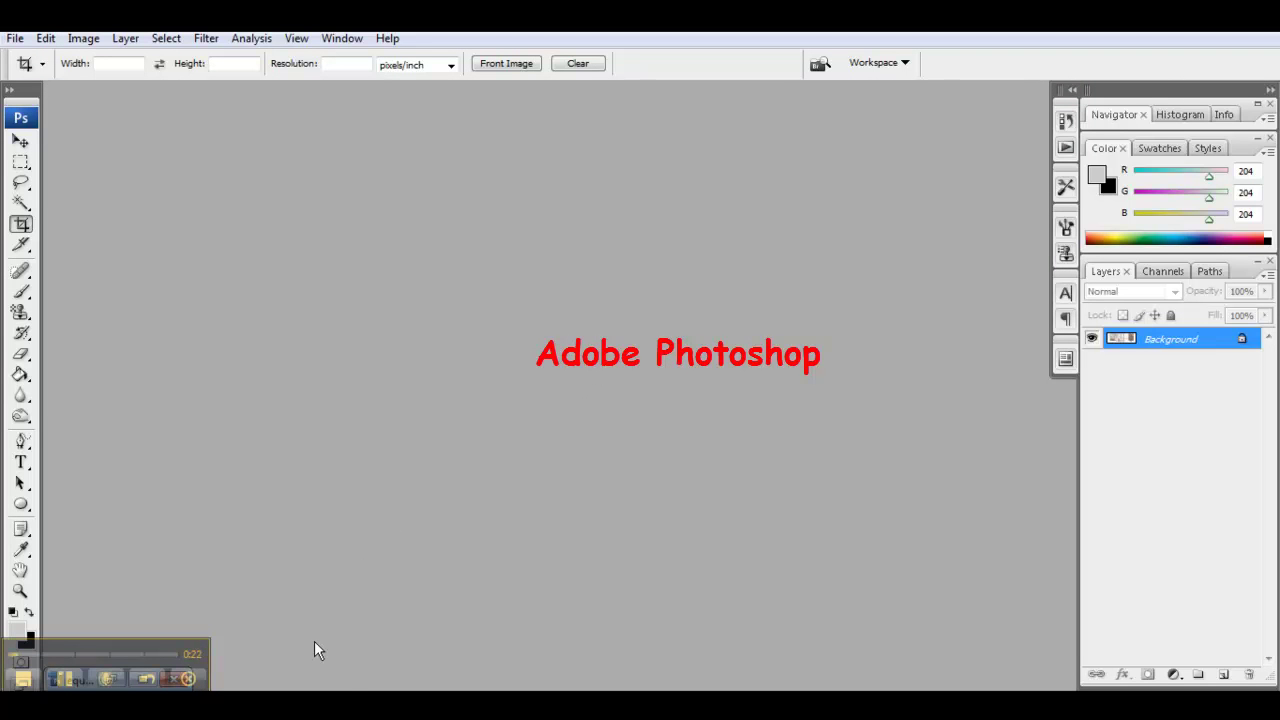
pyautogui.click(316, 704)
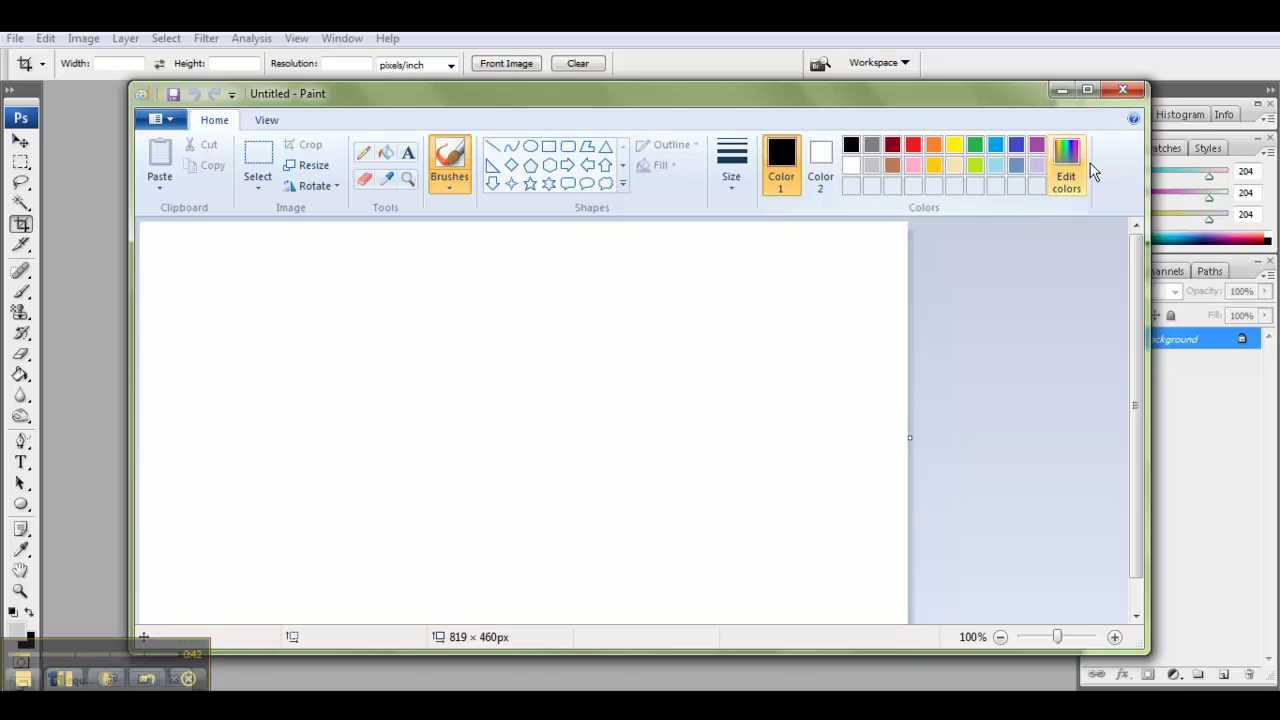
pyautogui.click(1126, 90)
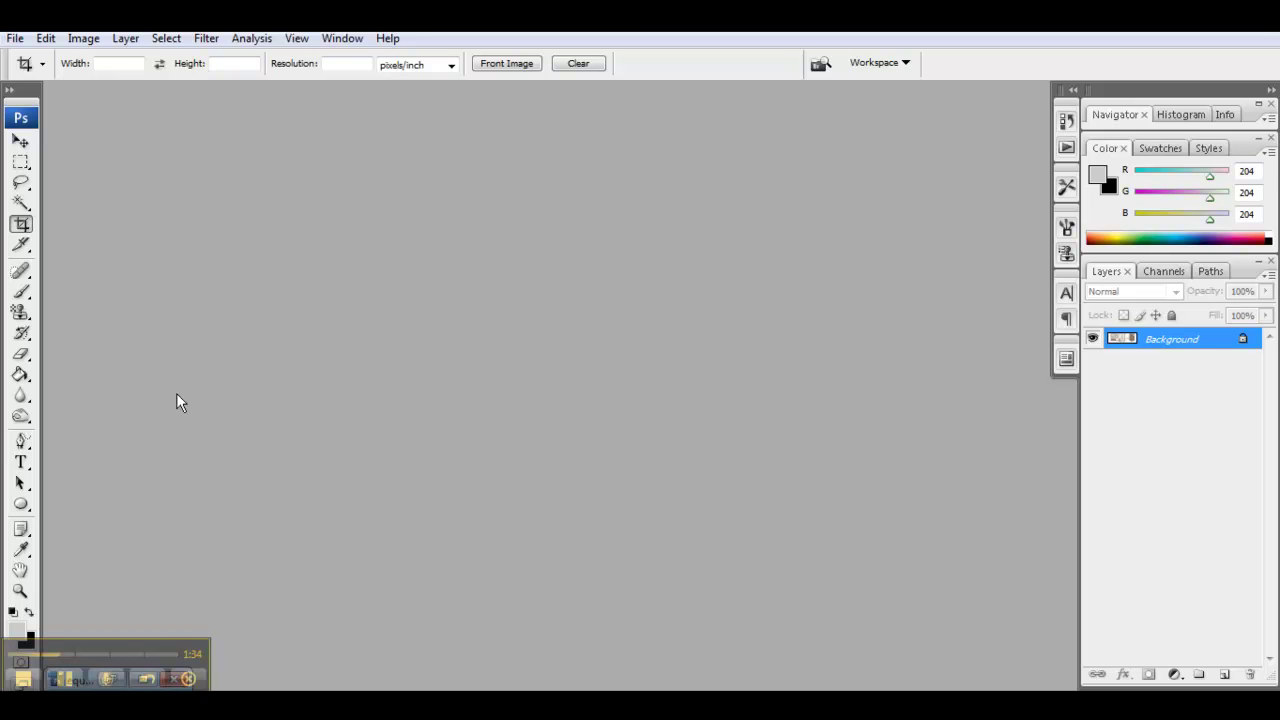
# Step: Open the image bg_ts.jpg from the CCE folder
pyautogui.click(16, 40)
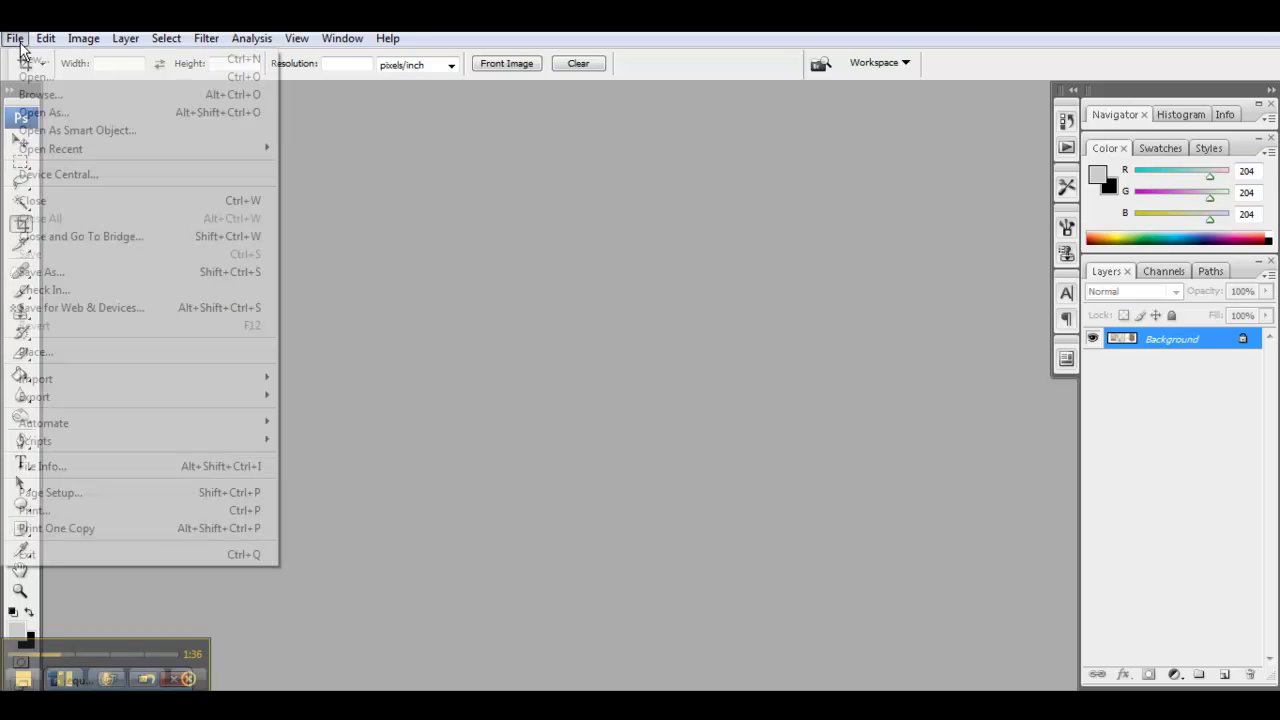
pyautogui.click(47, 77)
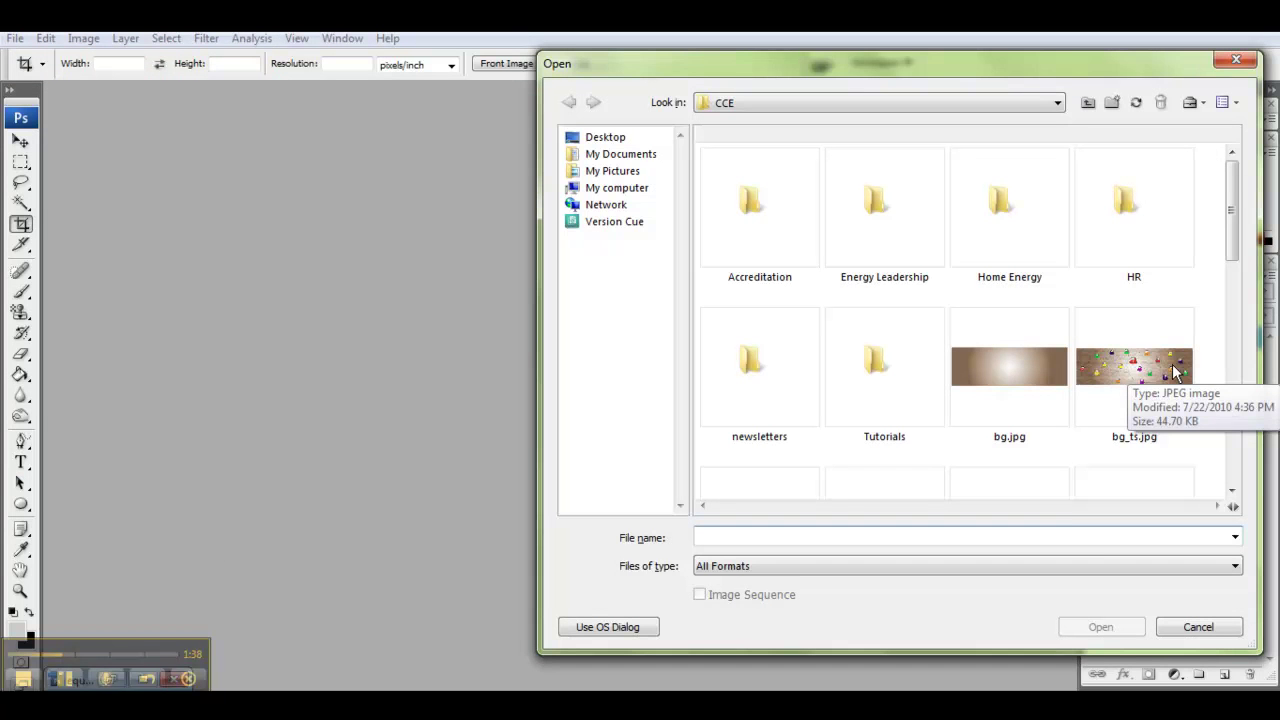
pyautogui.doubleClick(1176, 372)
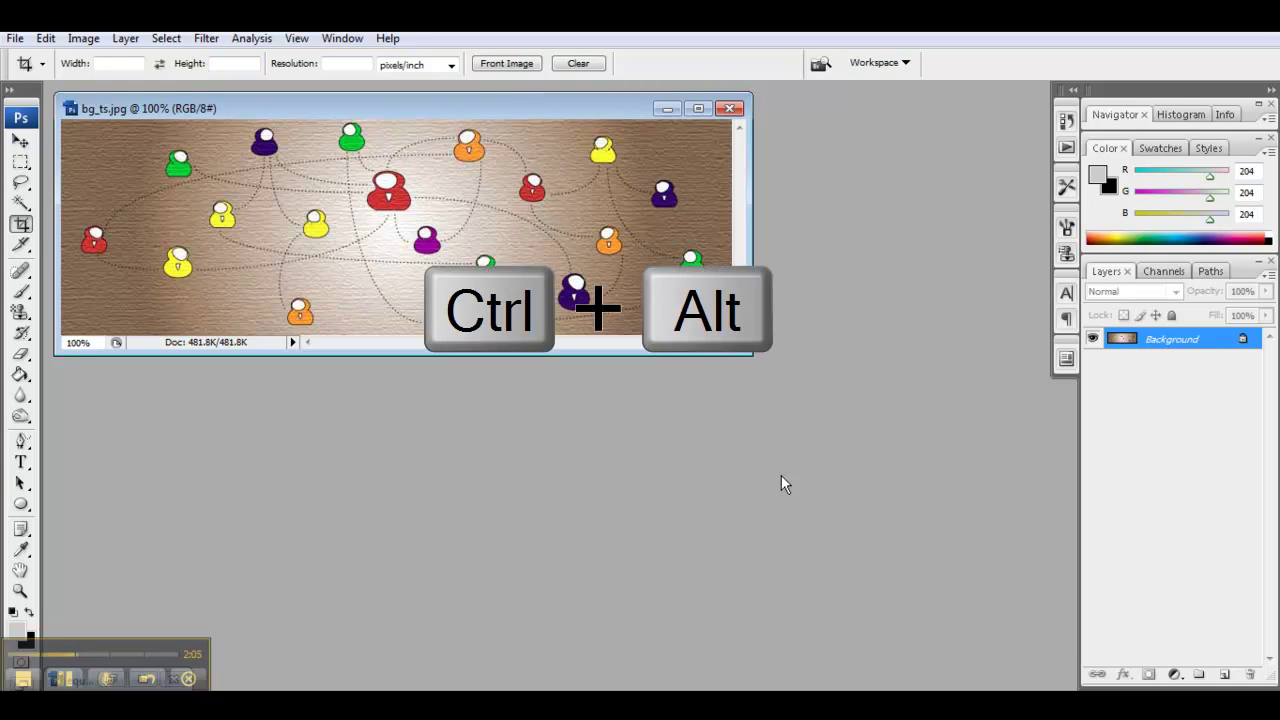
# Step: Select the whole image and review its Image Size settings and width unit choices, keeping the existing dimensions
pyautogui.hotkey('ctrl', 'a')
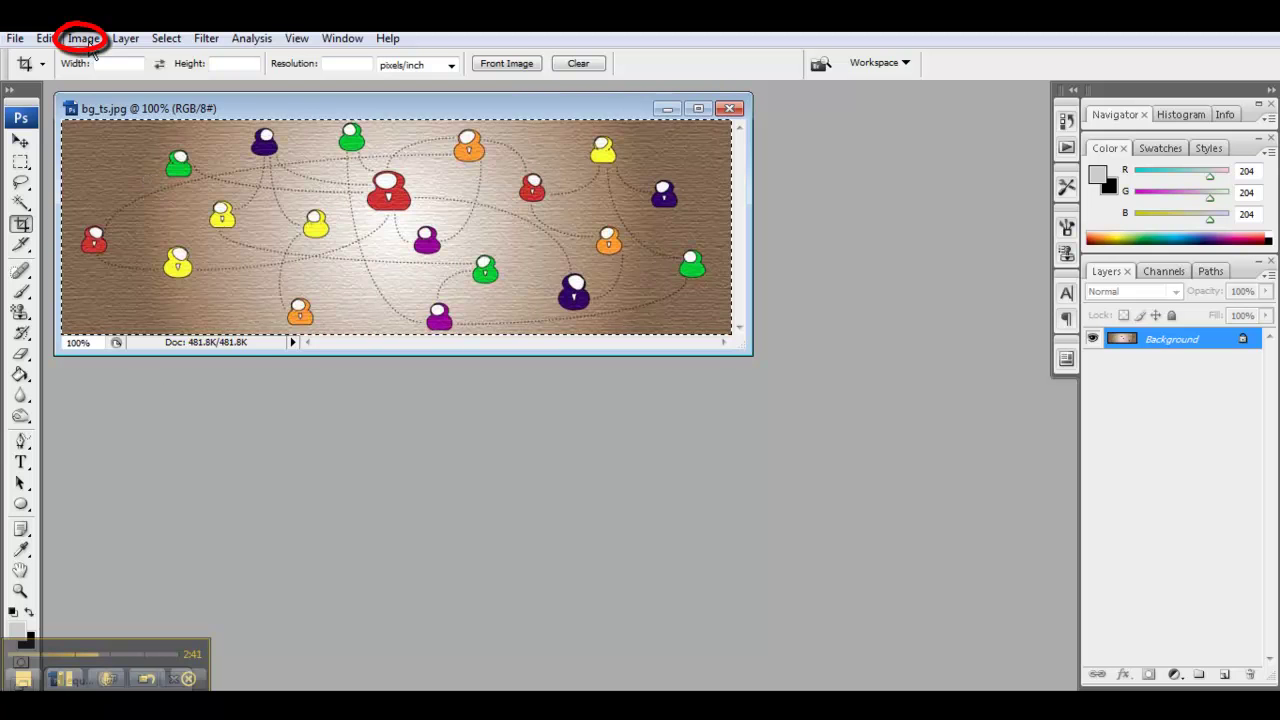
pyautogui.hotkey('alt', 'i')
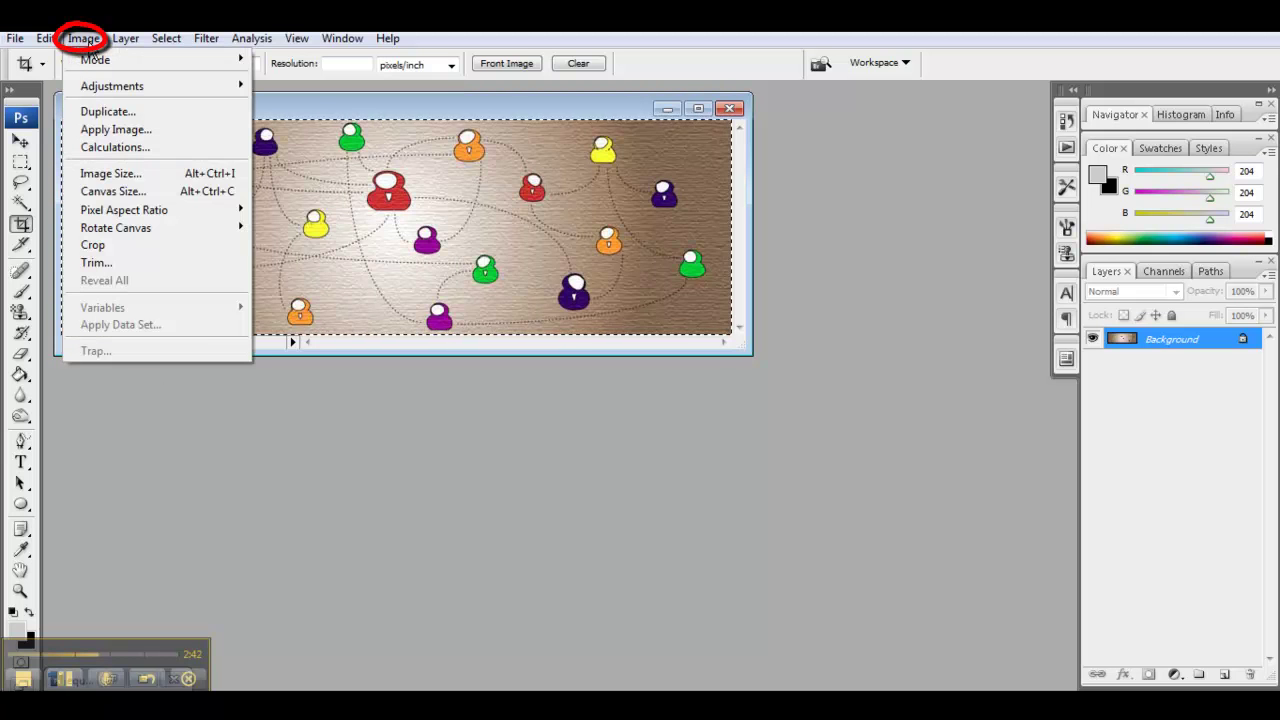
pyautogui.click(102, 177)
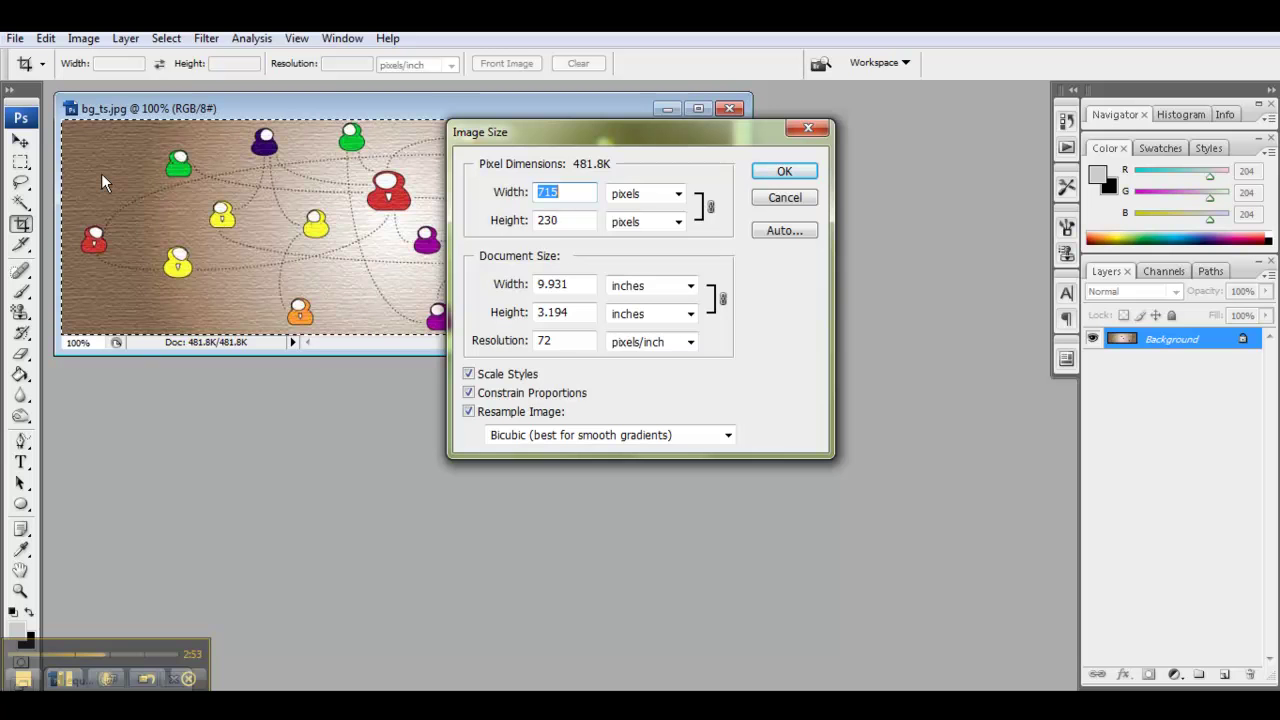
pyautogui.click(678, 194)
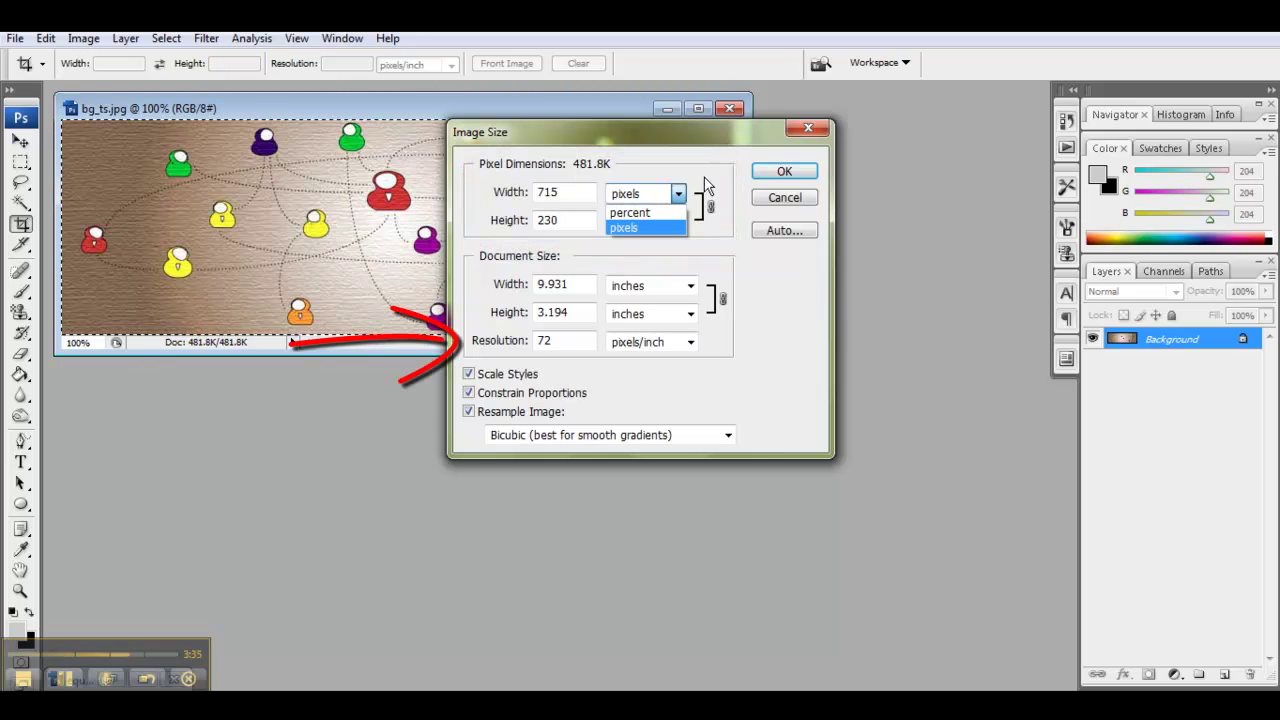
pyautogui.click(760, 281)
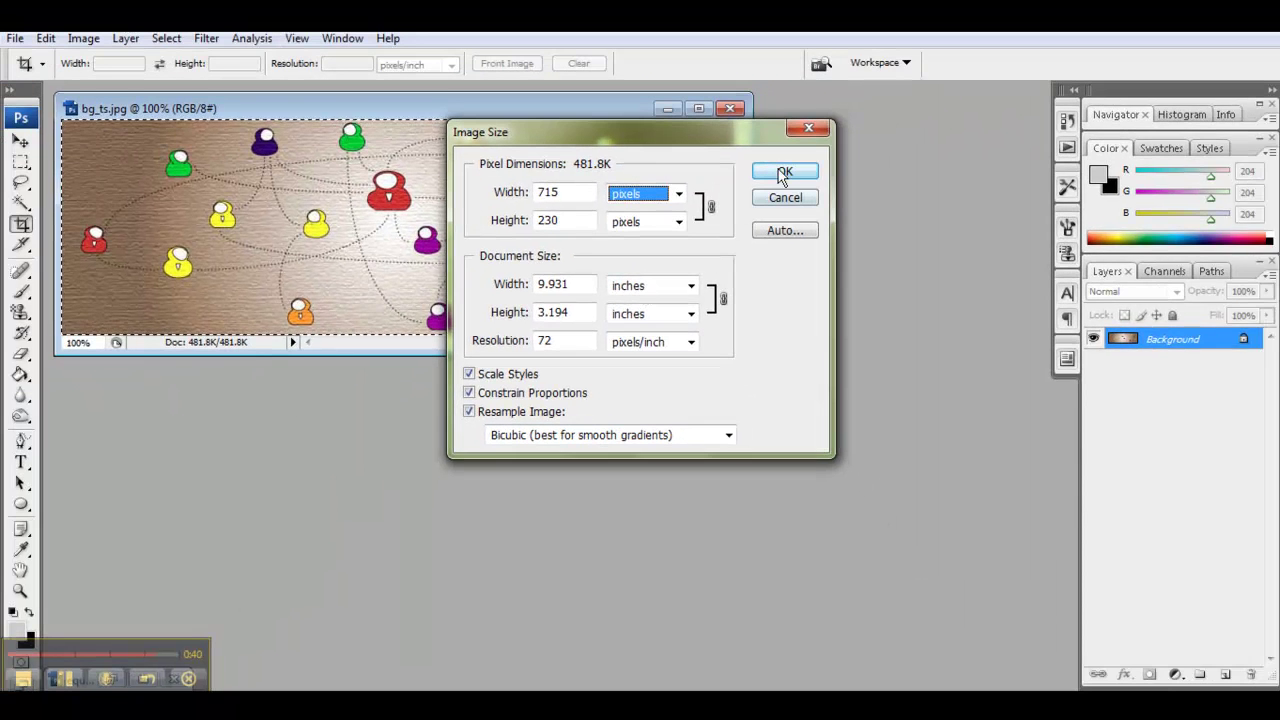
pyautogui.click(784, 173)
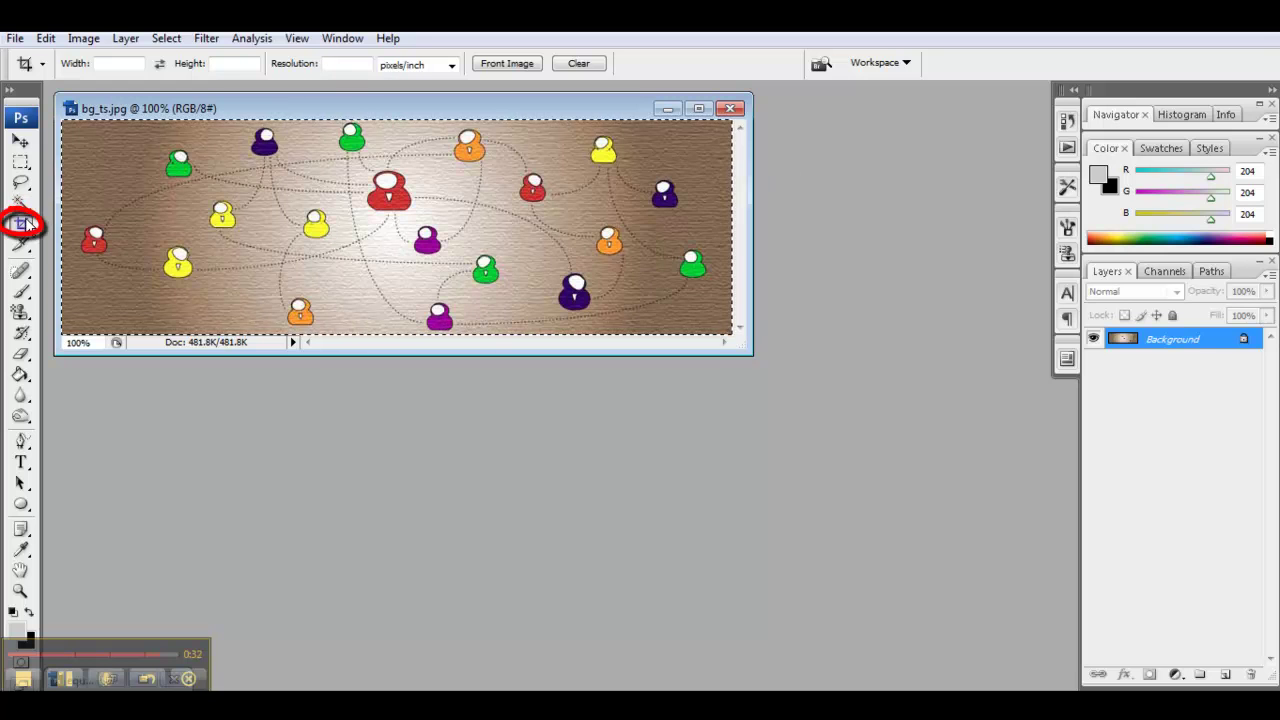
# Step: Deselect the image and crop it to a central rectangle around the large red figure, trimming all four edges
pyautogui.click(135, 187)
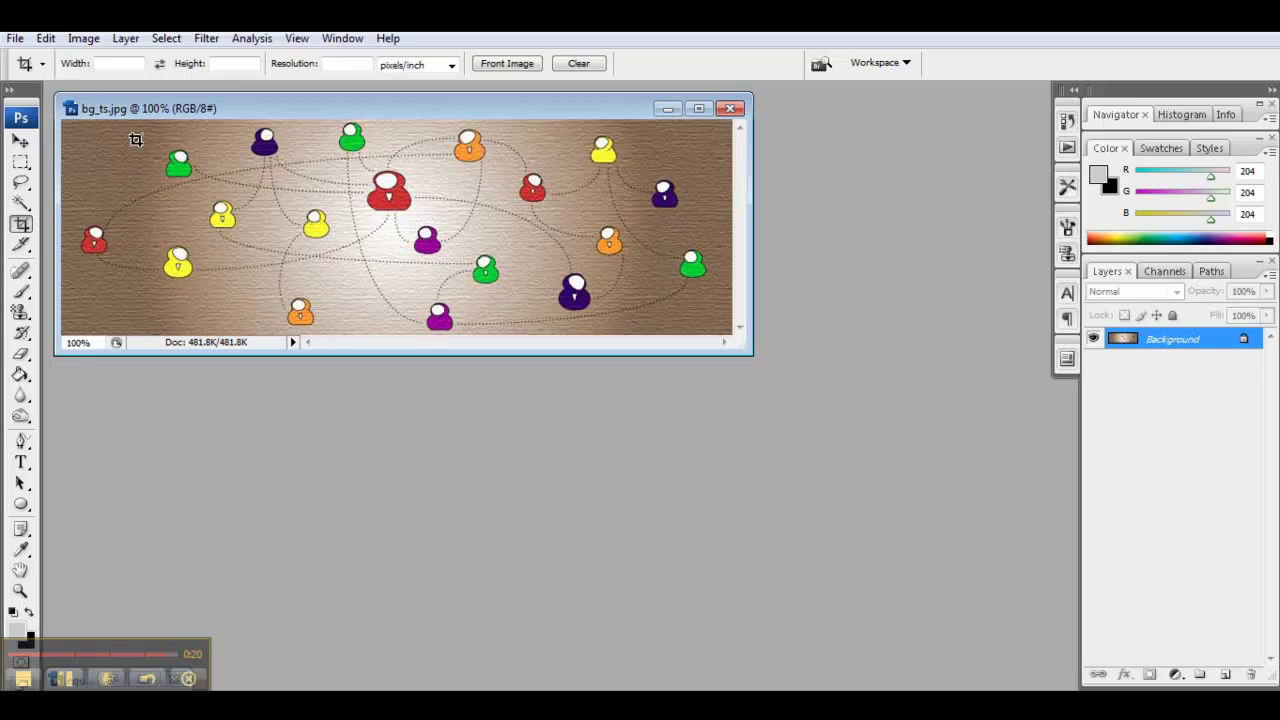
pyautogui.moveTo(136, 140)
pyautogui.mouseDown()
pyautogui.moveTo(429, 168)
pyautogui.moveTo(561, 283)
pyautogui.moveTo(557, 294)
pyautogui.mouseUp()
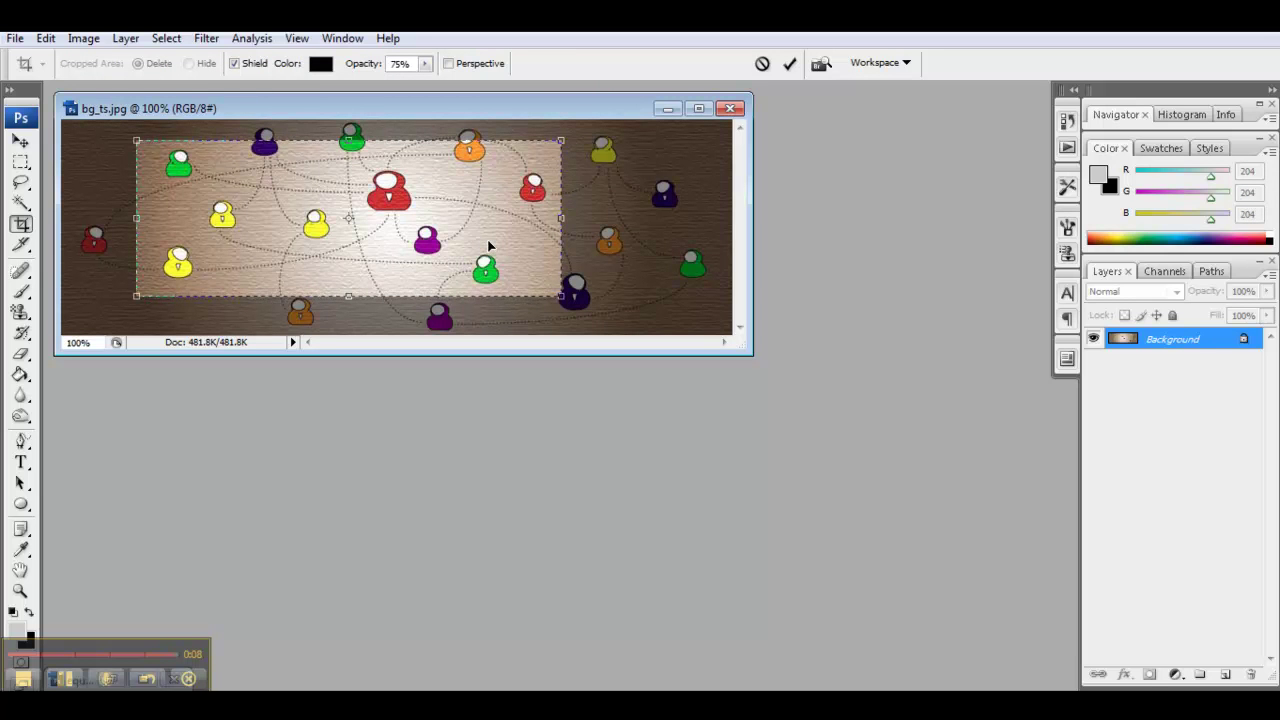
pyautogui.moveTo(533, 231); pyautogui.dragTo(597, 219)
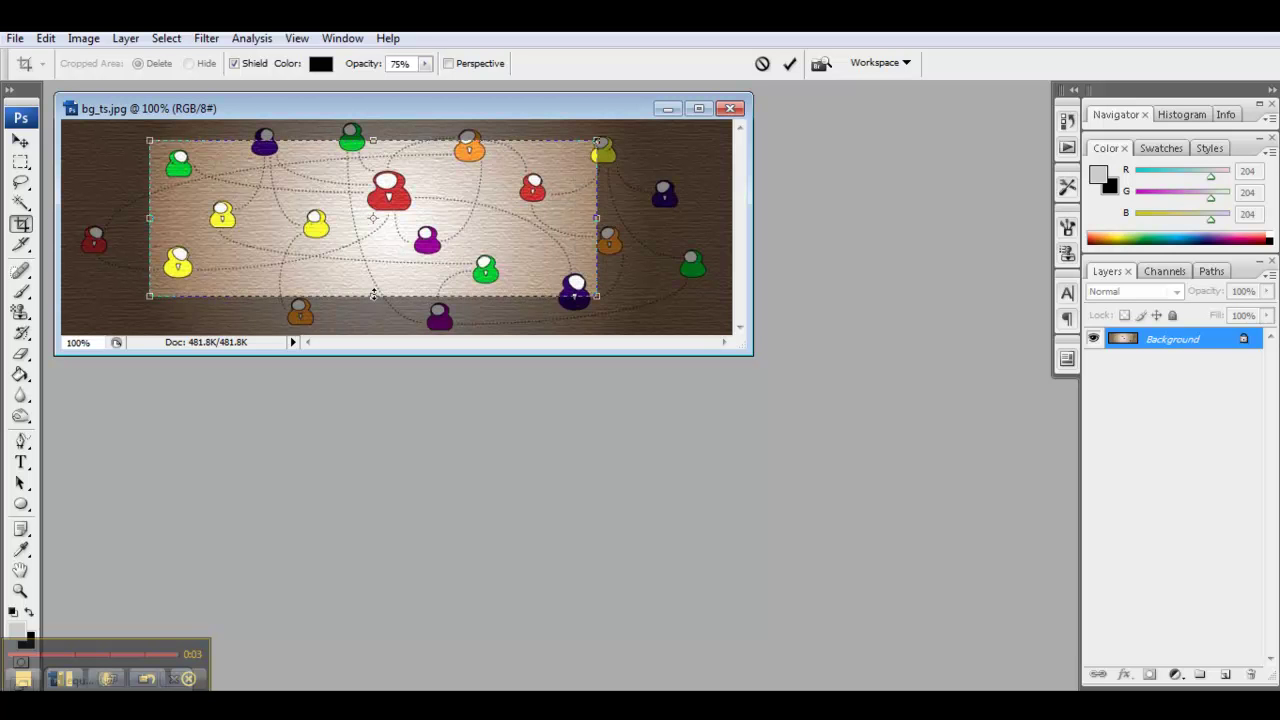
pyautogui.moveTo(373, 293); pyautogui.dragTo(373, 288)
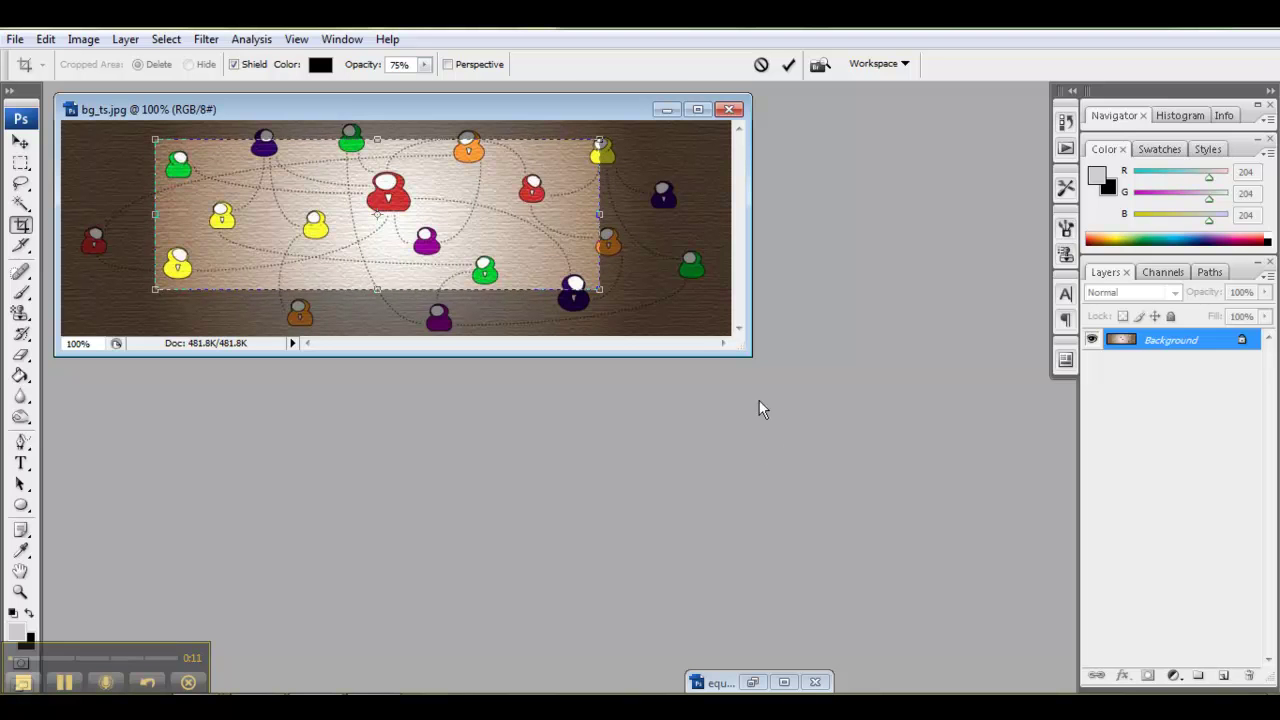
pyautogui.click(788, 66)
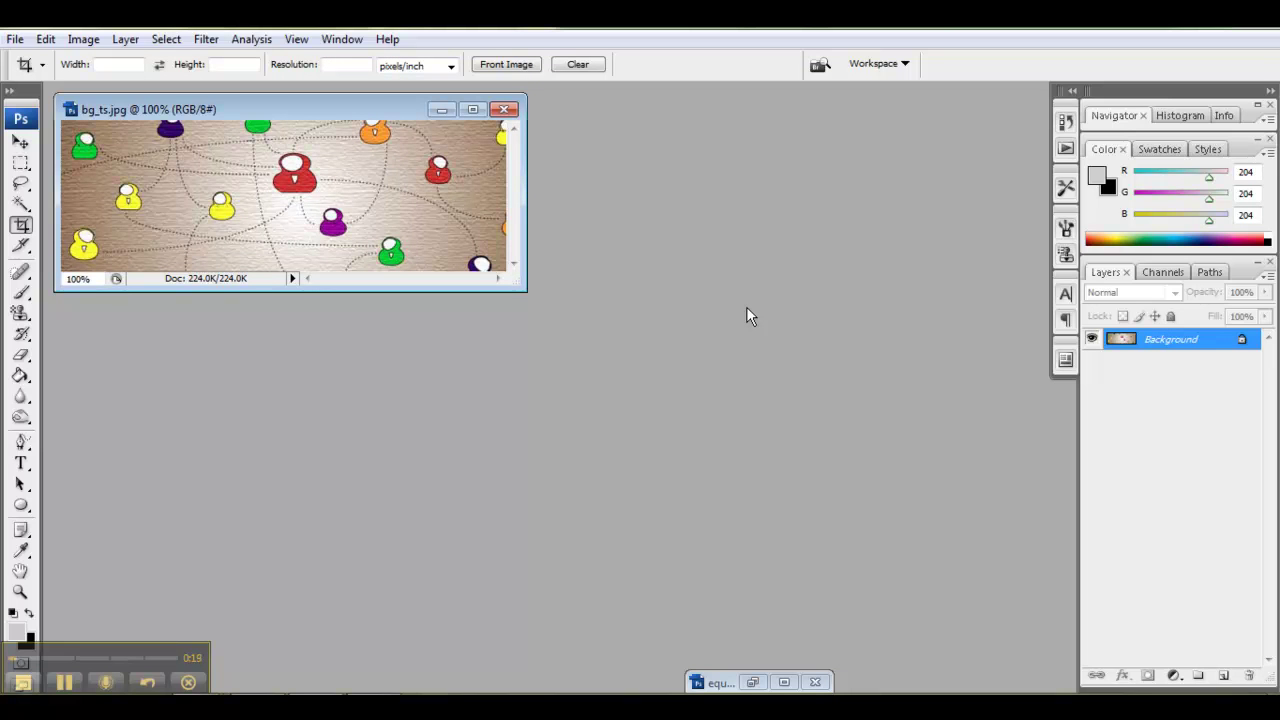
# Step: Undo the crop of the image
pyautogui.click(47, 39)
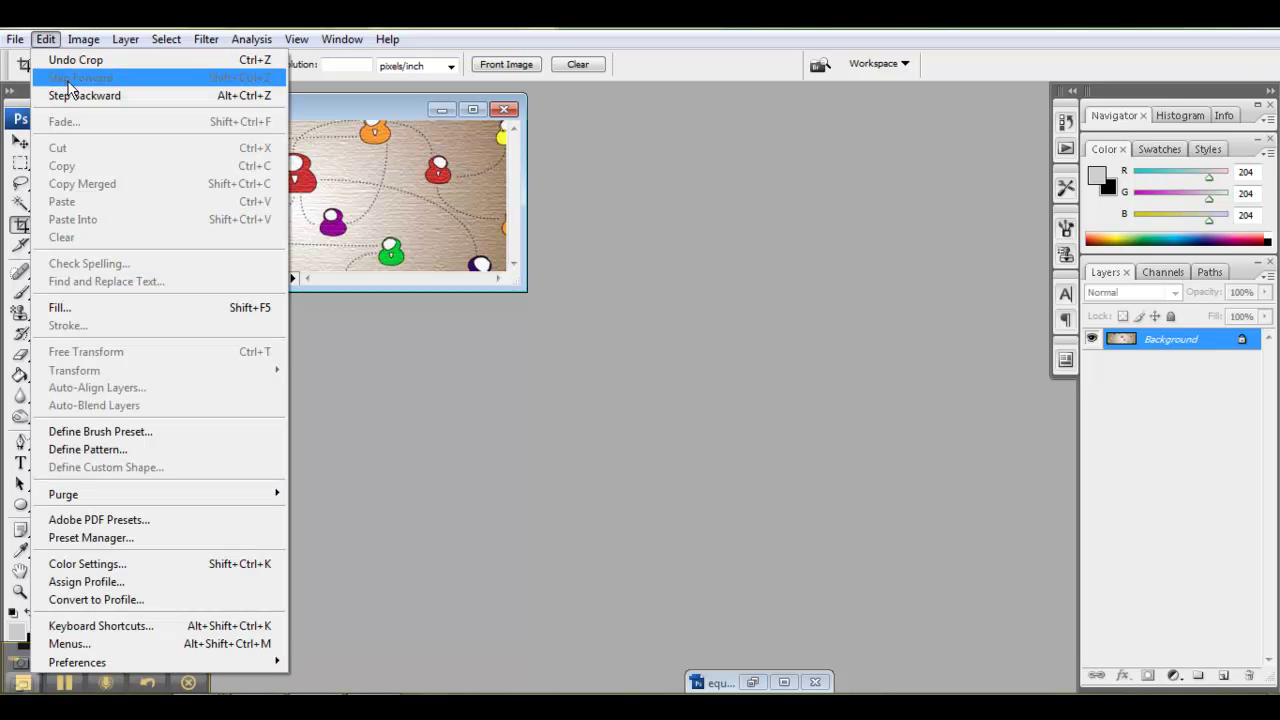
pyautogui.hotkey('ctrl', 'alt', 'z')
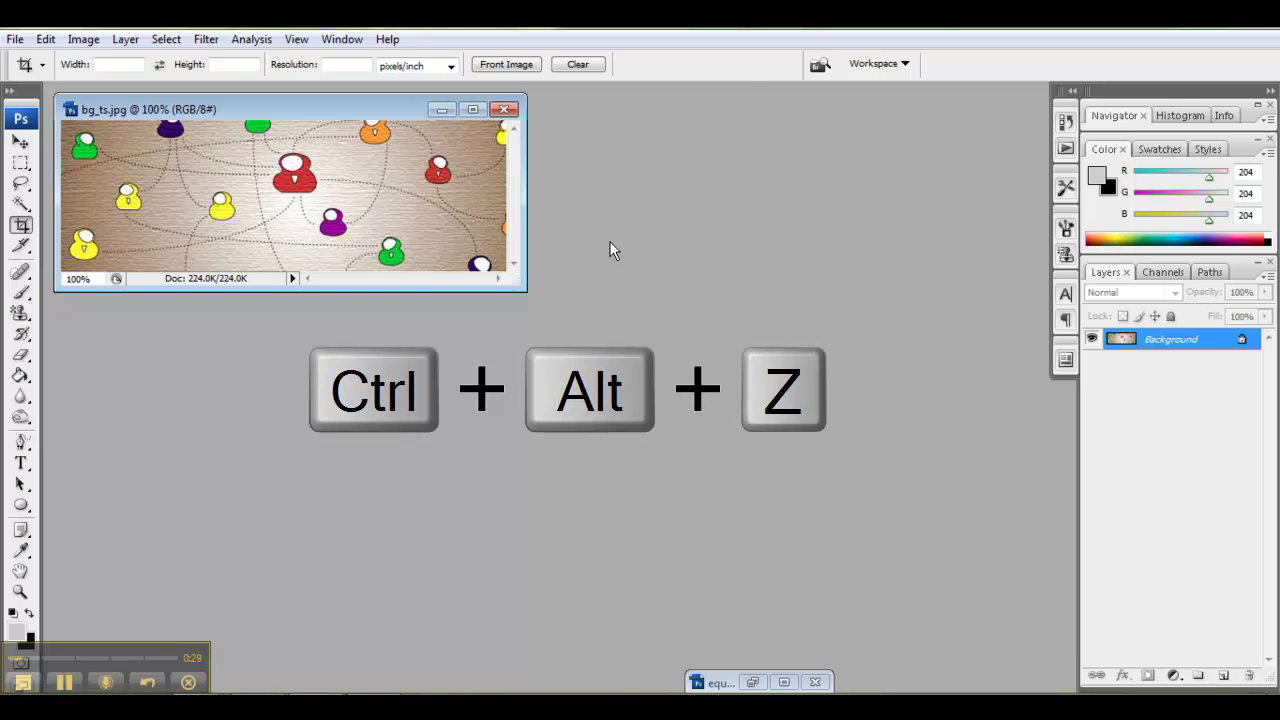
pyautogui.hotkey('ctrl', 'alt', 'z')
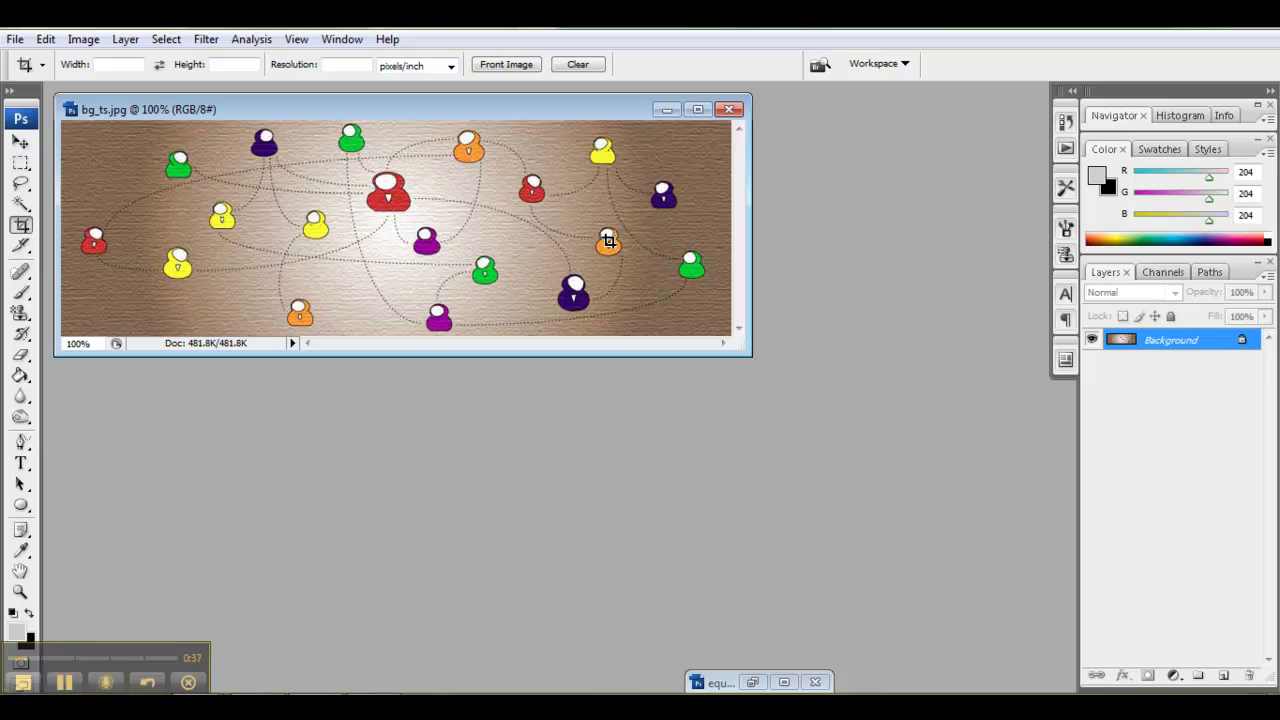
# Step: Save the image under the new name test1.jpg in JPEG format, with quality 4 (Low) and the Baseline ("Standard") option
pyautogui.click(16, 40)
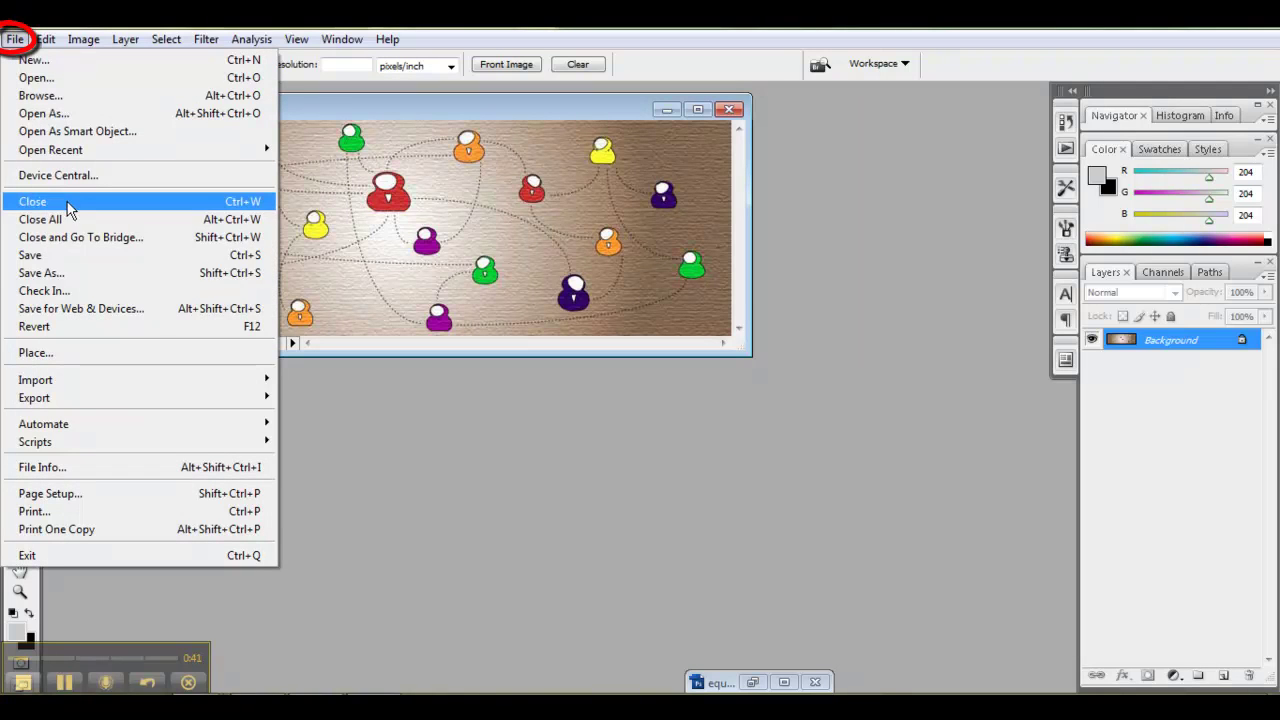
pyautogui.click(69, 272)
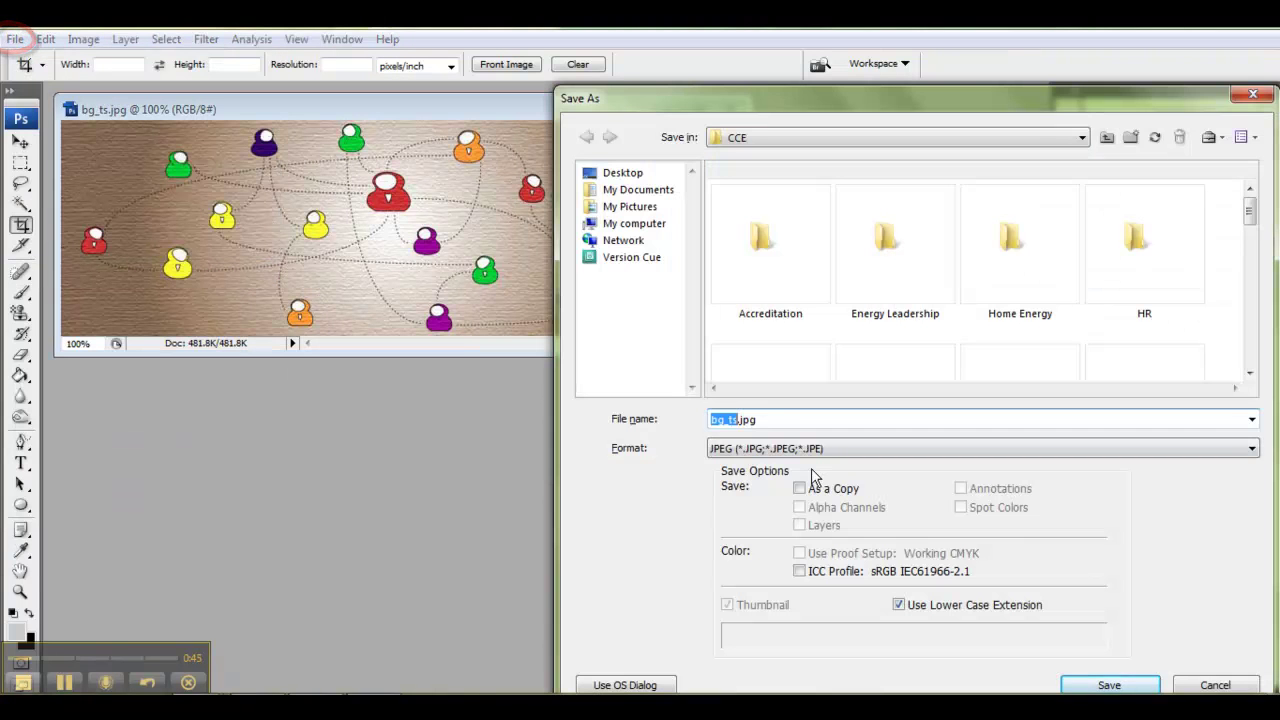
pyautogui.write('test1')
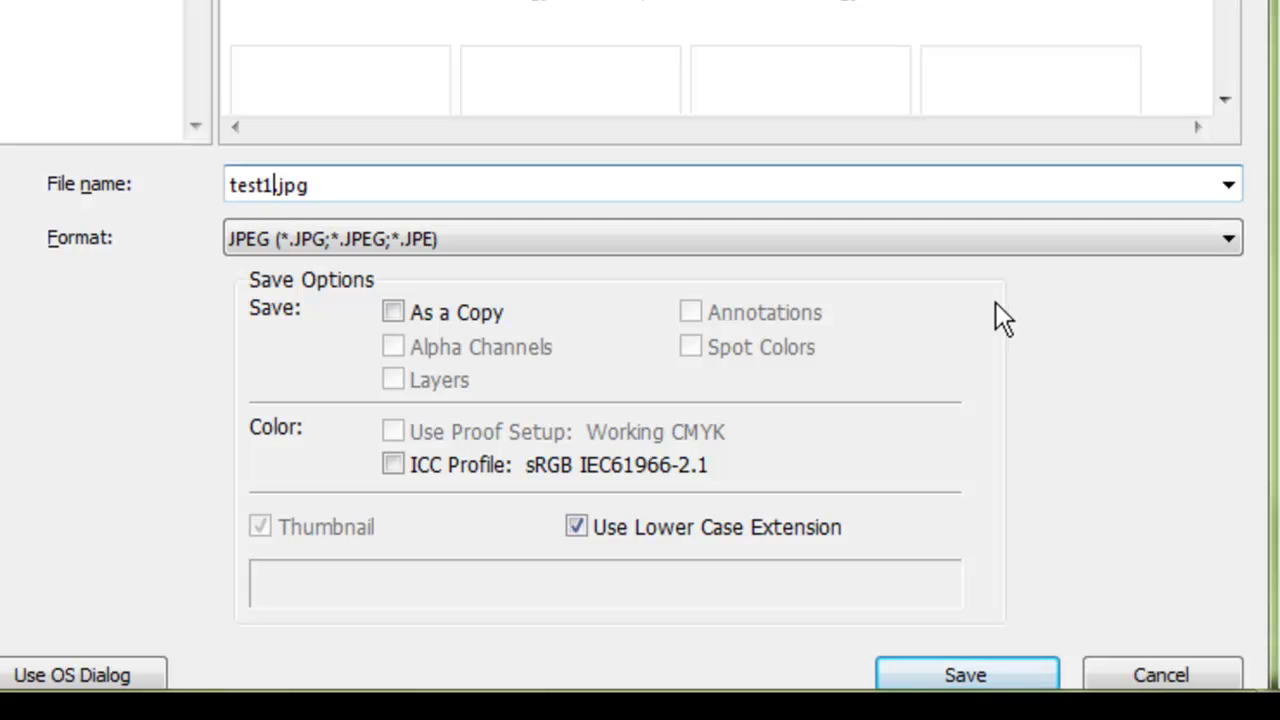
pyautogui.click(1228, 245)
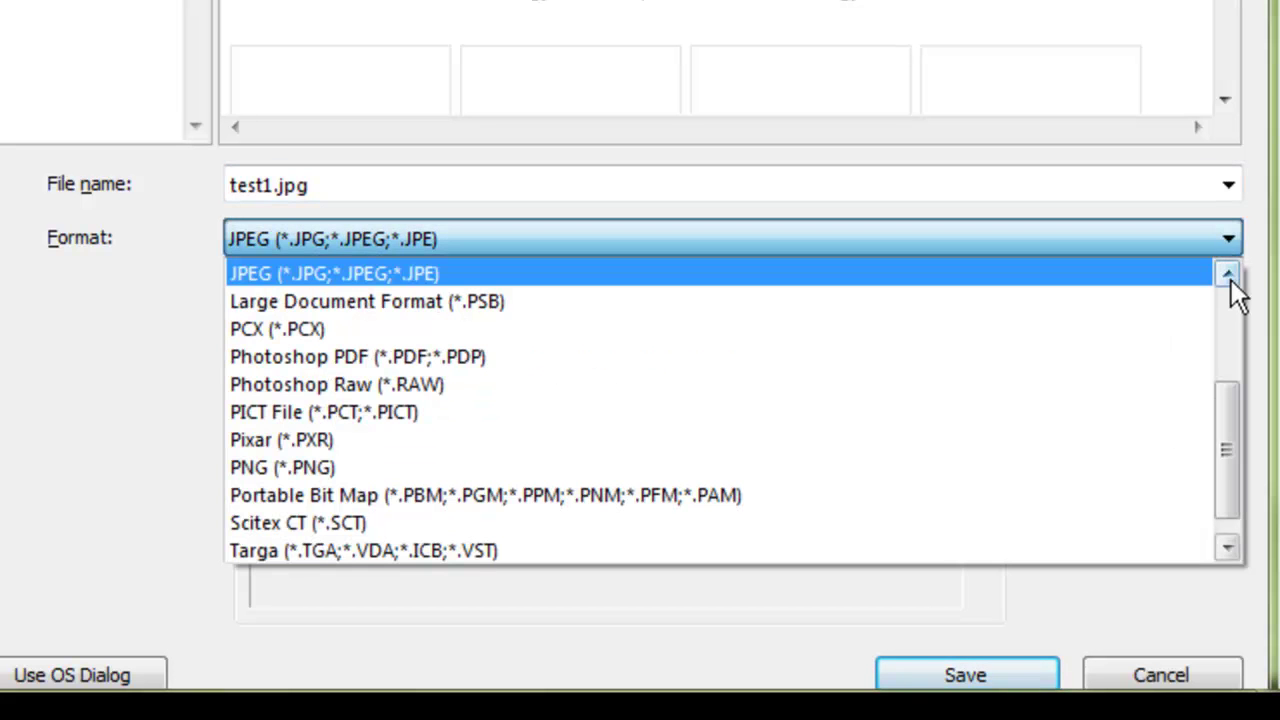
pyautogui.moveTo(1228, 276); pyautogui.dragTo(1228, 276)
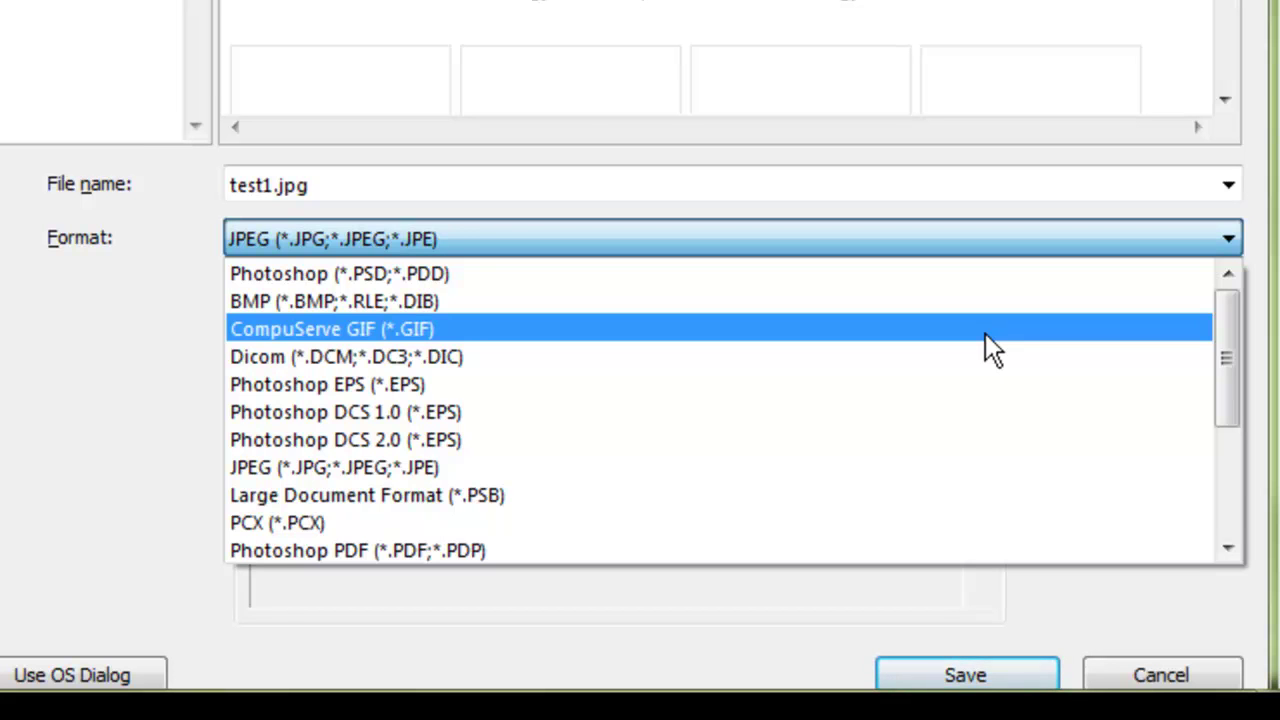
pyautogui.click(622, 643)
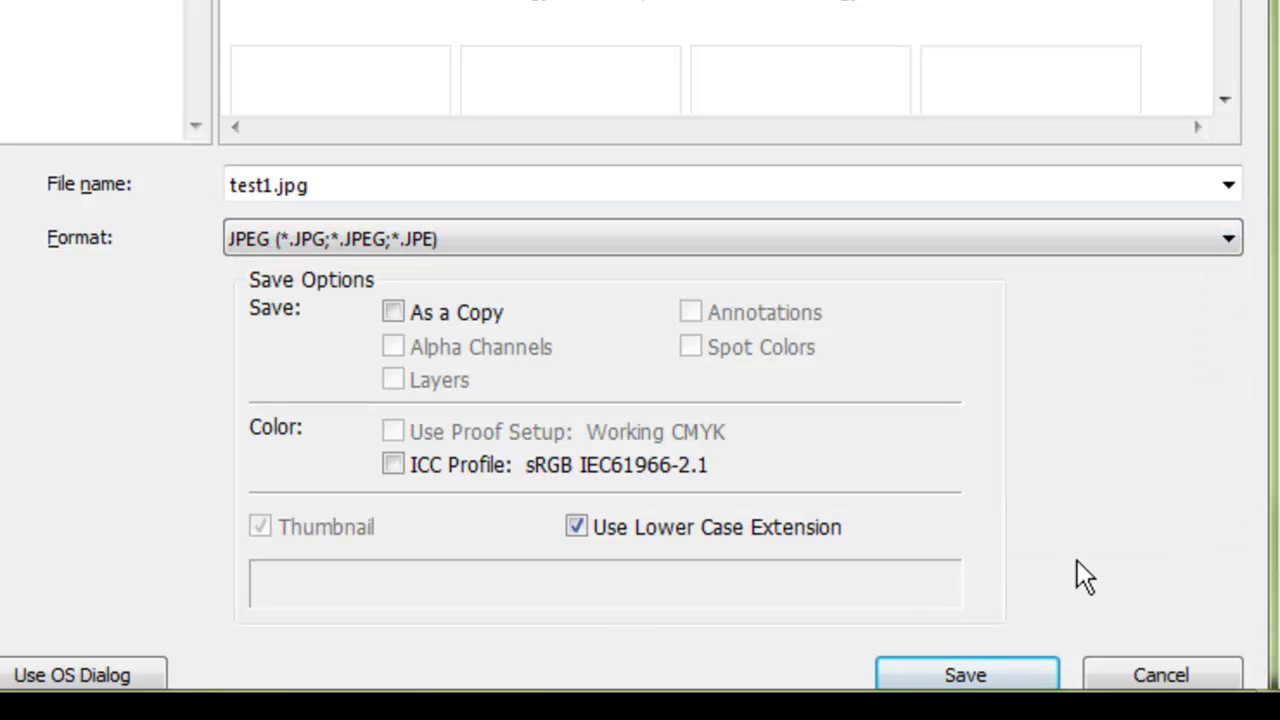
pyautogui.click(962, 671)
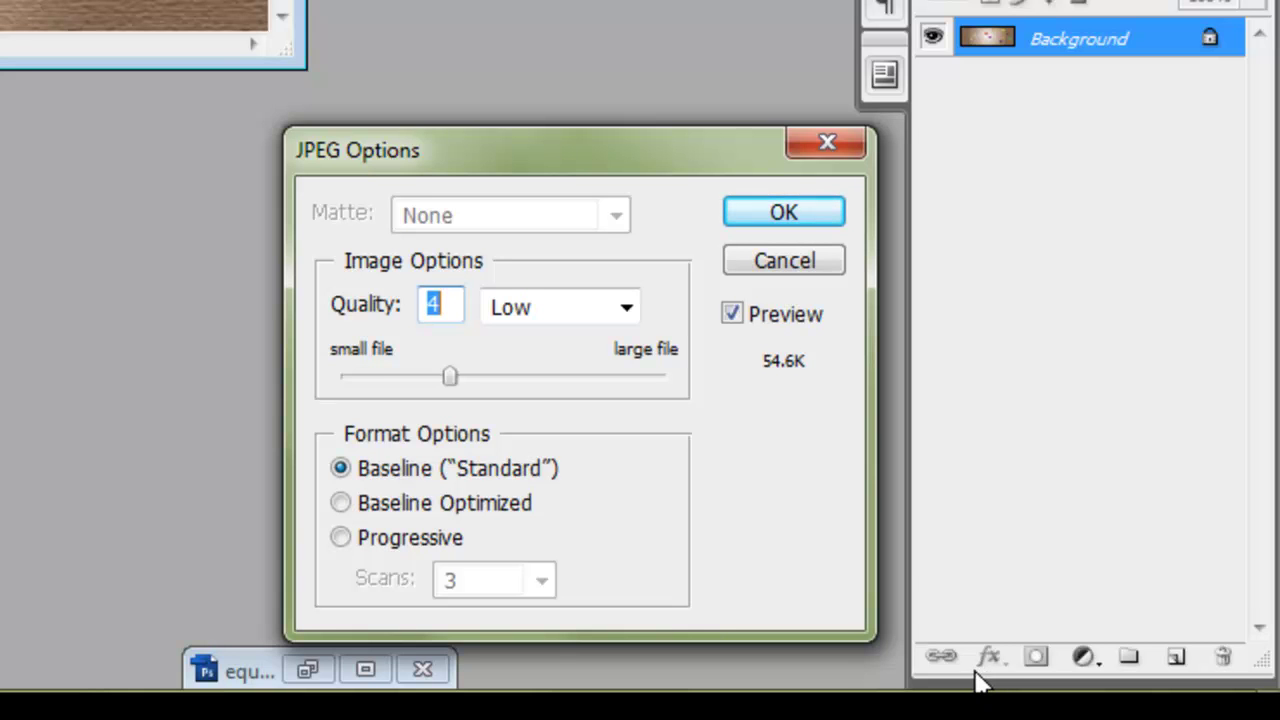
pyautogui.click(807, 219)
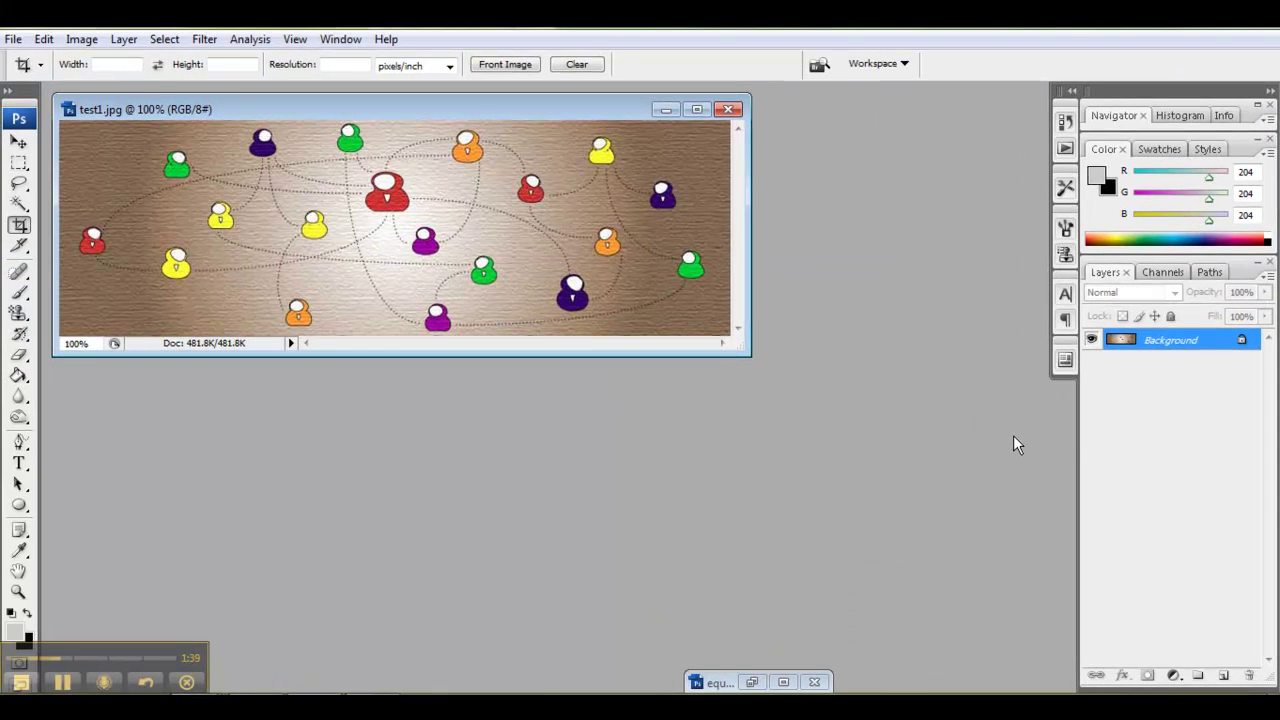
# Step: Restore the minimized equipment.jpg and save it as a GIF with a Local (Selective) 256-color palette, transparency off and Normal row order
pyautogui.click(752, 682)
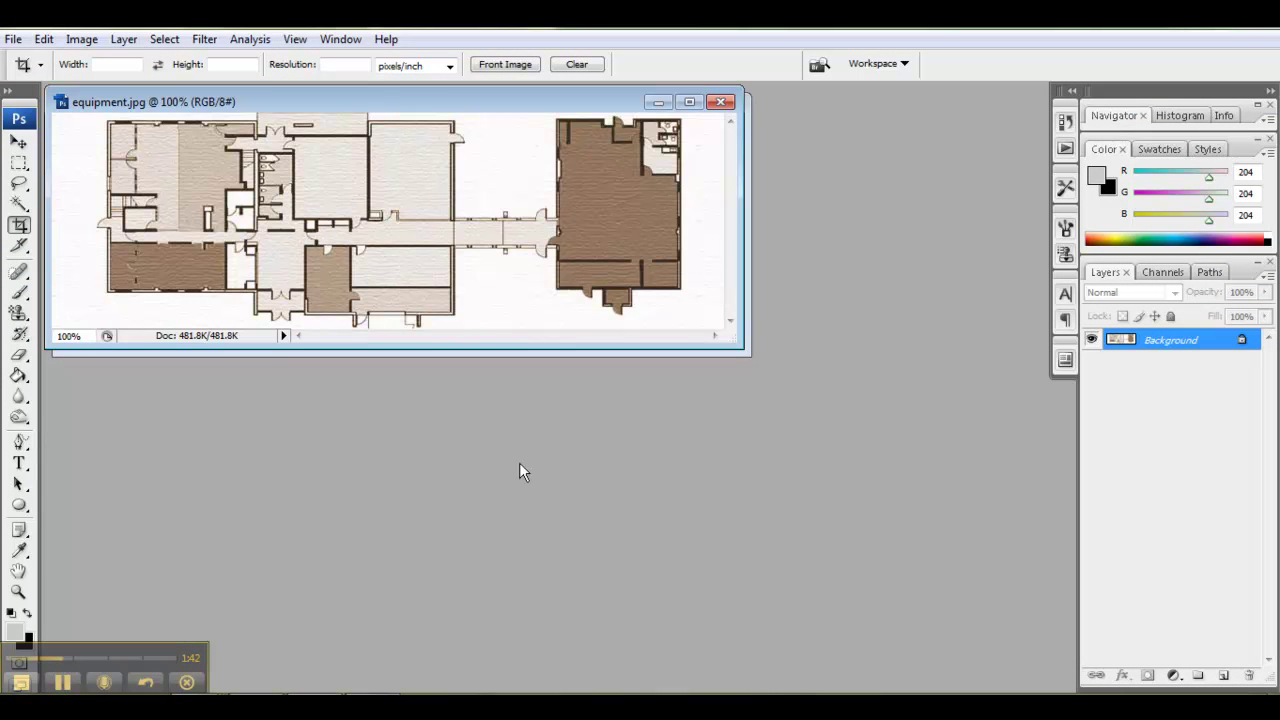
pyautogui.click(13, 39)
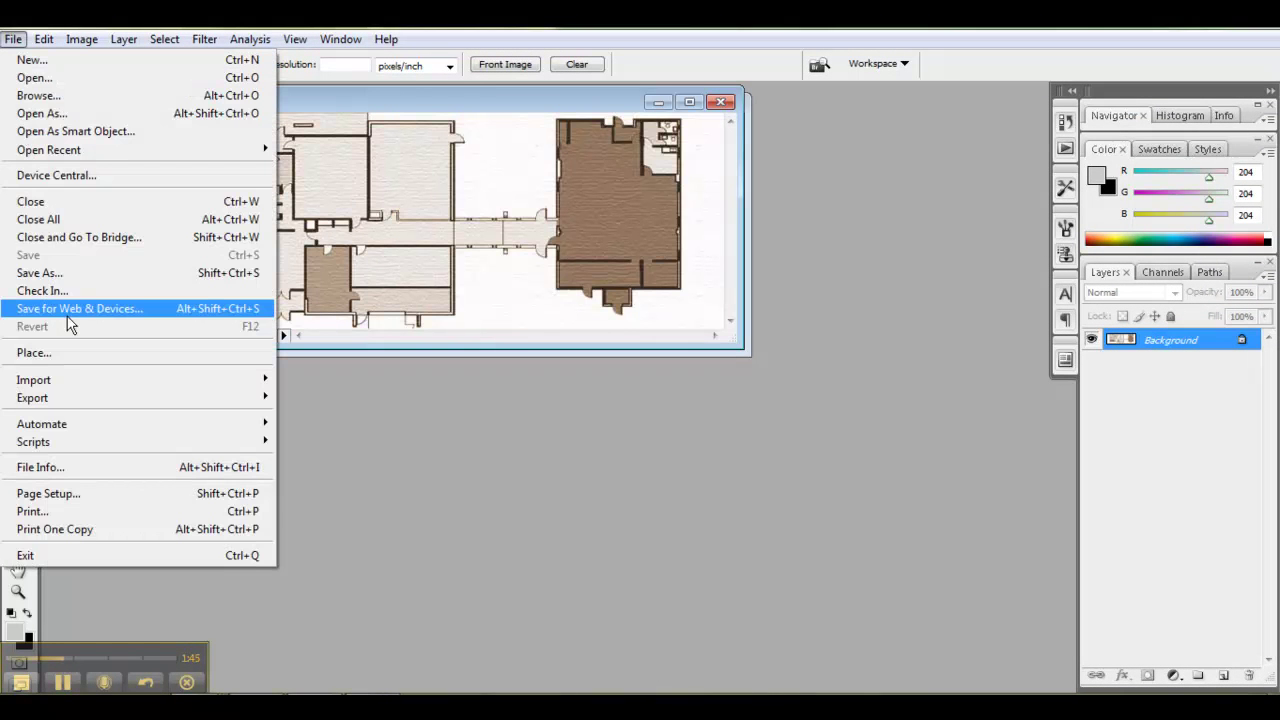
pyautogui.click(63, 273)
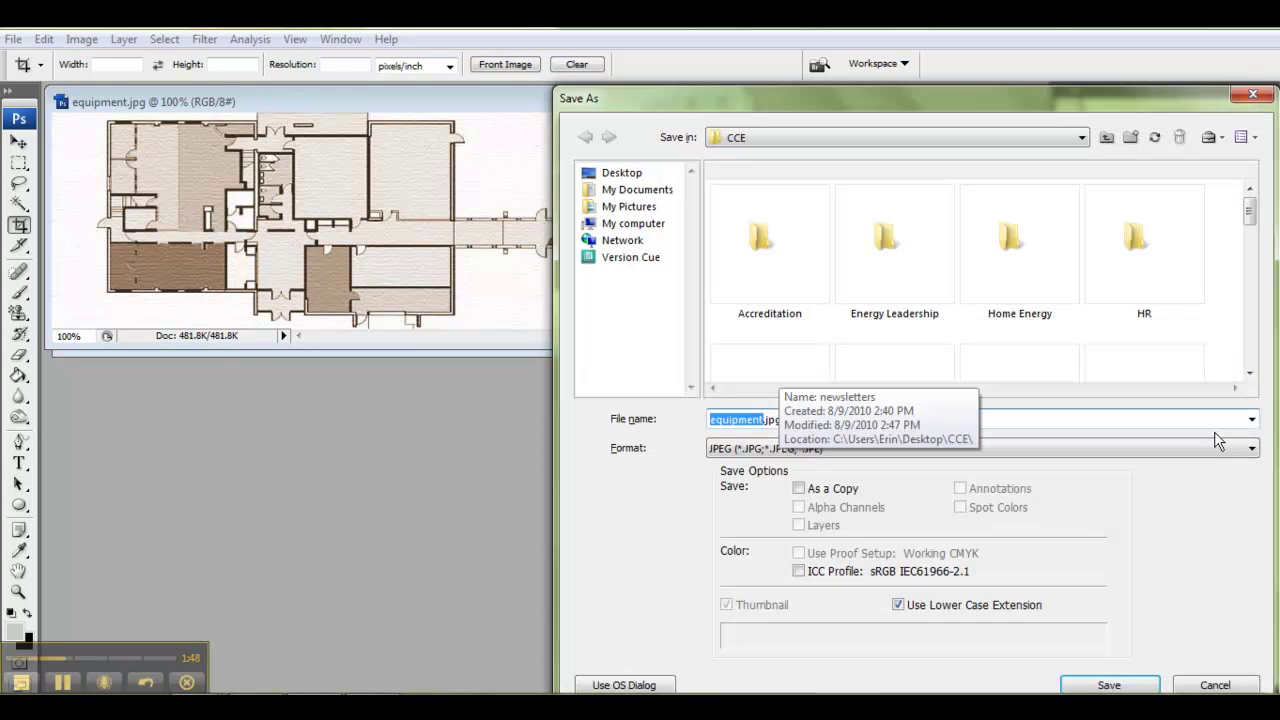
pyautogui.click(1214, 445)
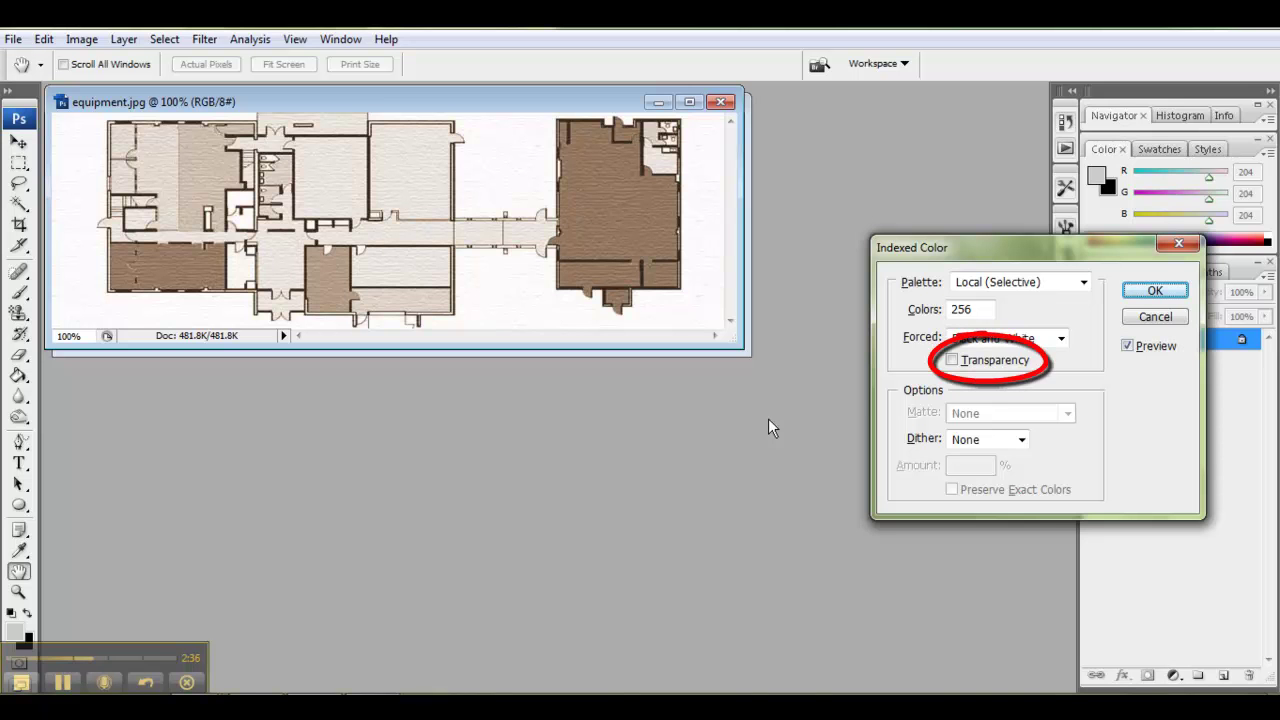
pyautogui.click(1150, 290)
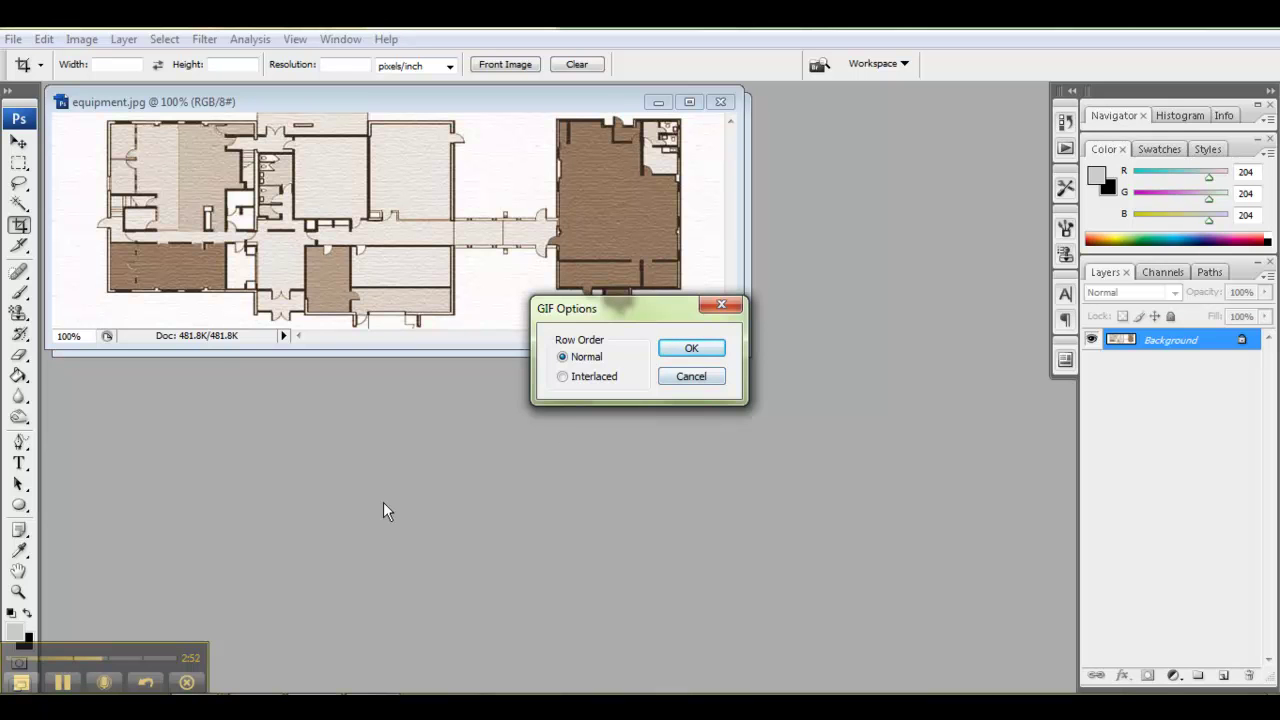
pyautogui.click(692, 347)
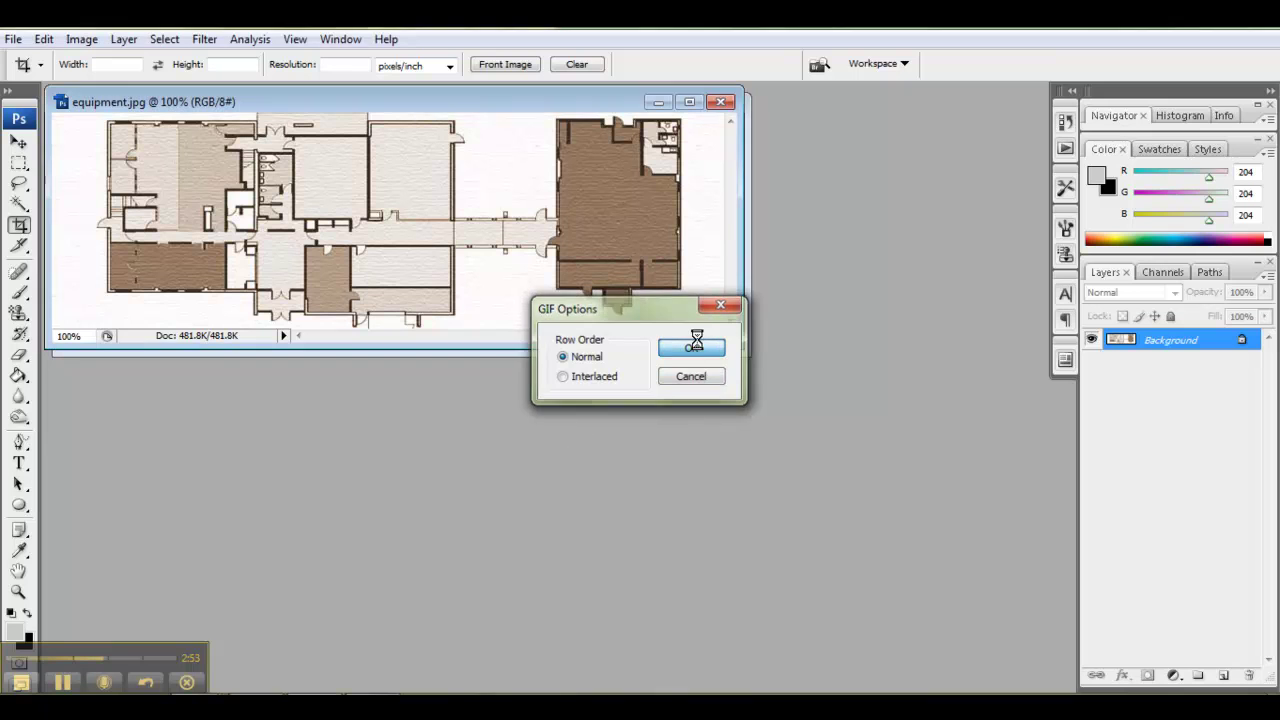